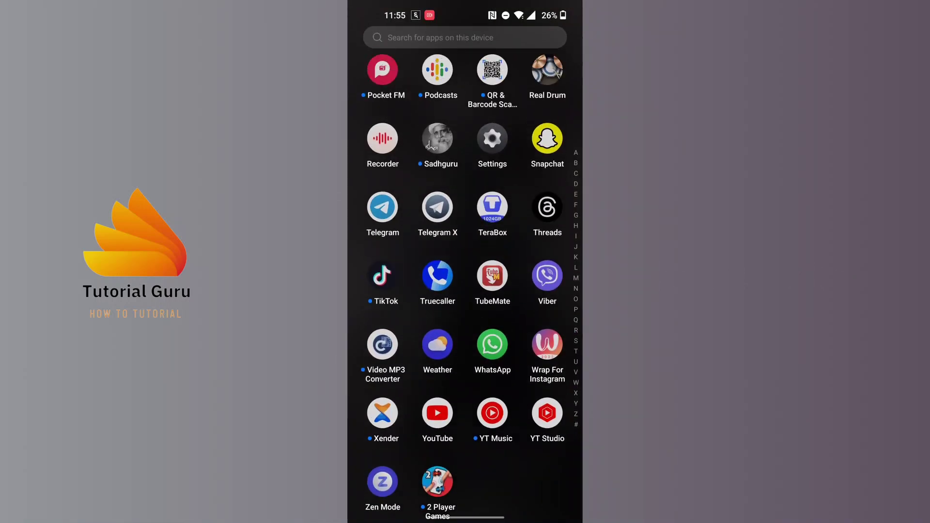
Step: Launch Viber from the app drawer to reach the Chats tab
click(547, 278)
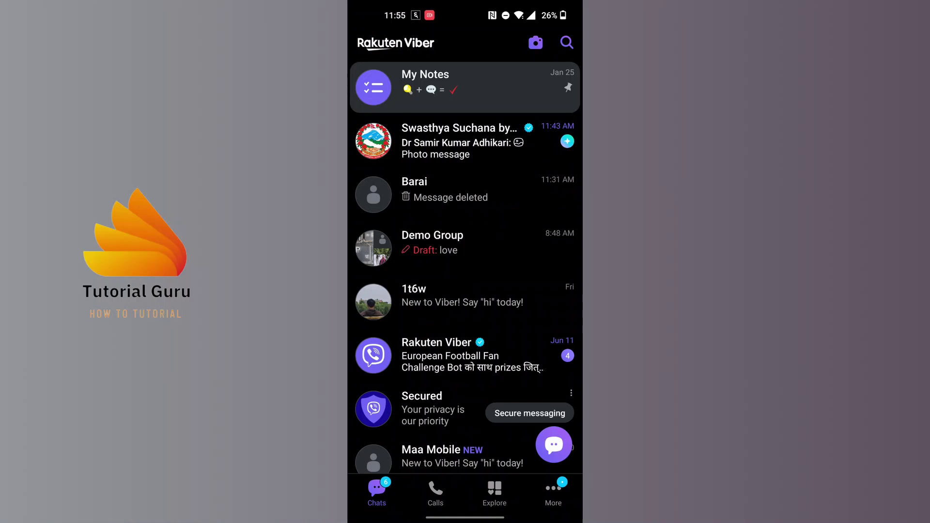
Step: Go to the More tab and open Viber's Settings
click(554, 494)
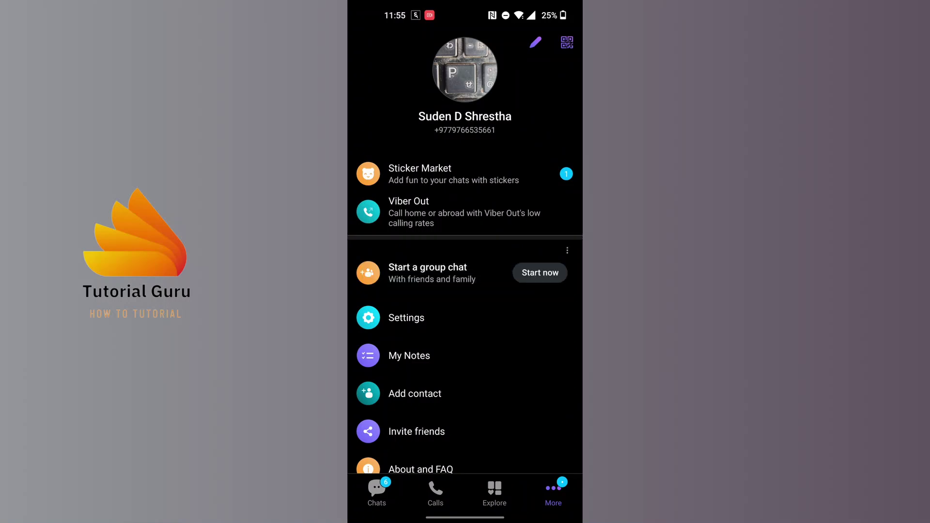
scroll(466, 327, down, 2)
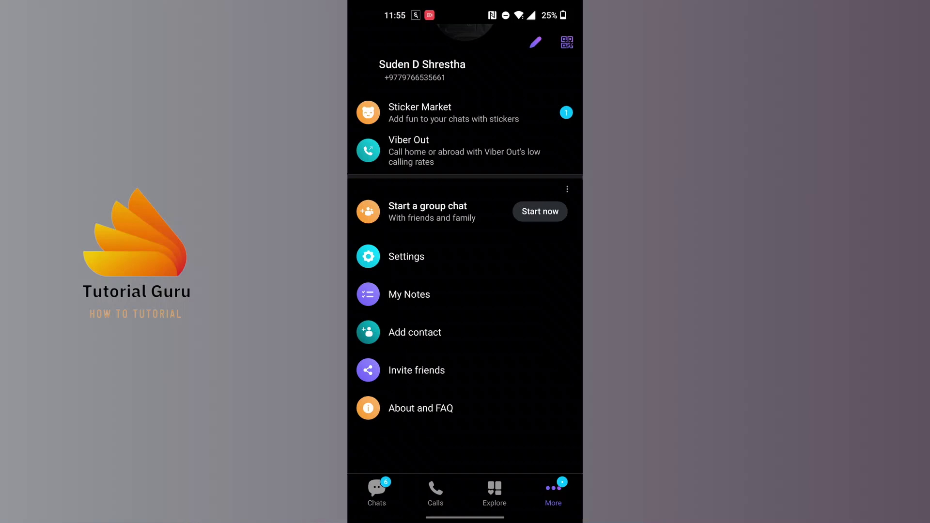
click(454, 257)
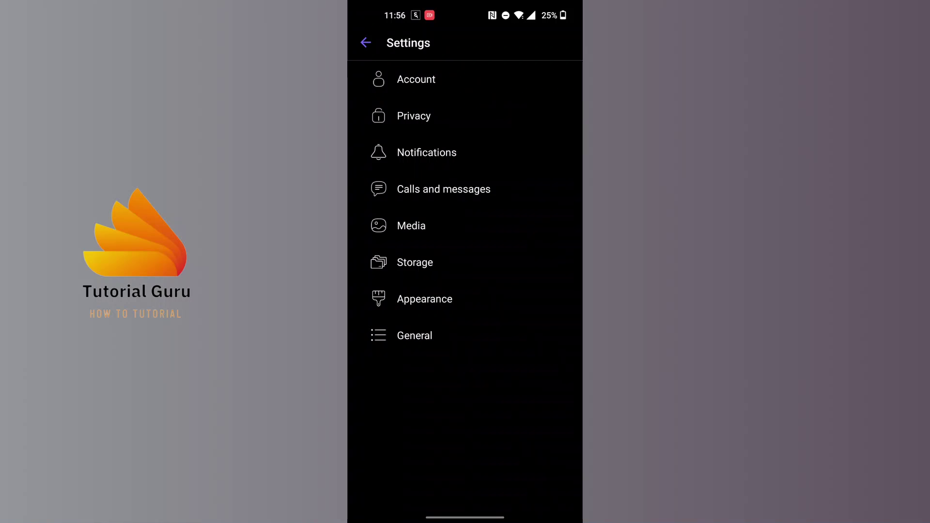
Step: Open General settings showing Show all contacts and Sync contacts options
click(414, 335)
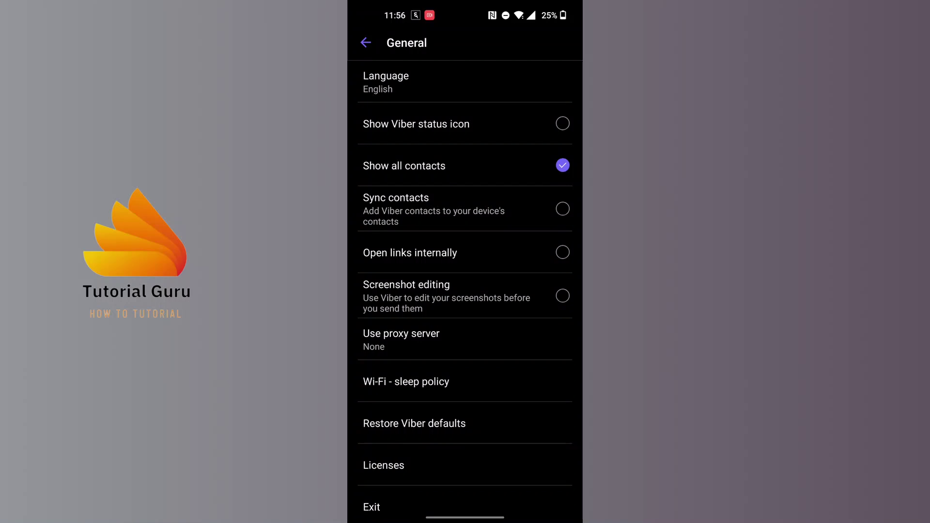
click(437, 210)
click(436, 209)
Step: Check the Sync contacts option in General settings
click(465, 210)
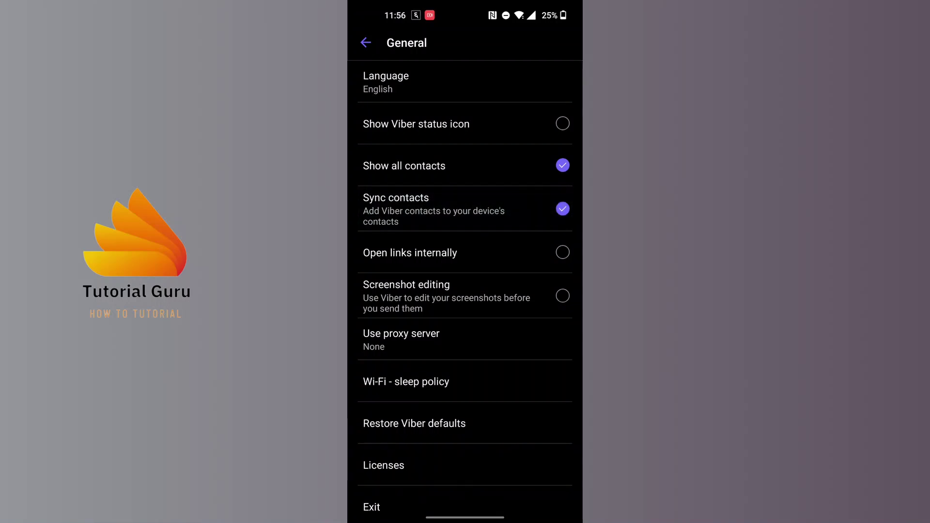